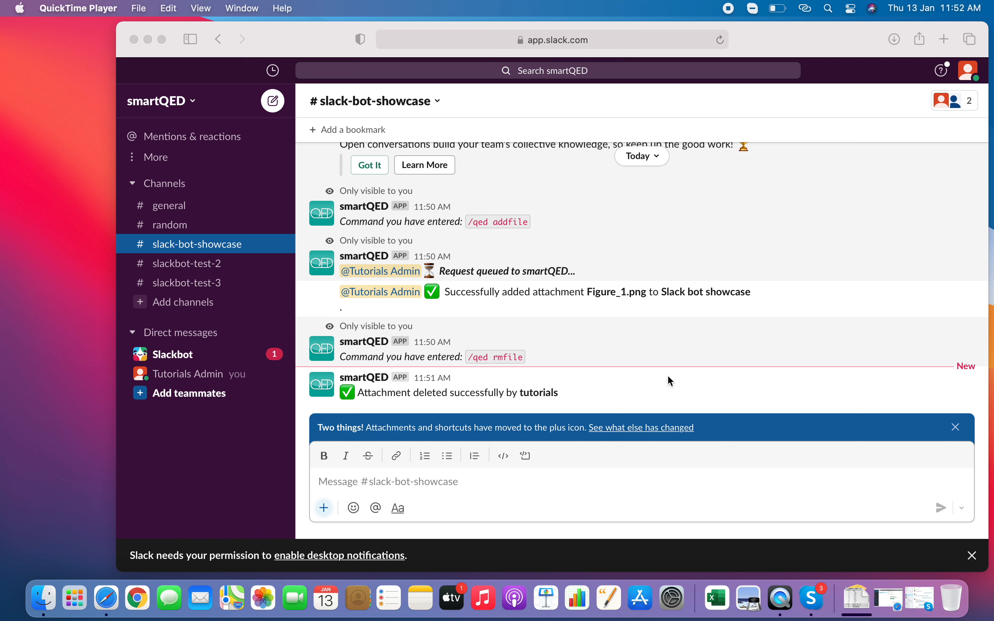
Run the command /qed addnote in the slack-bot-showcase channel.
click(801, 50)
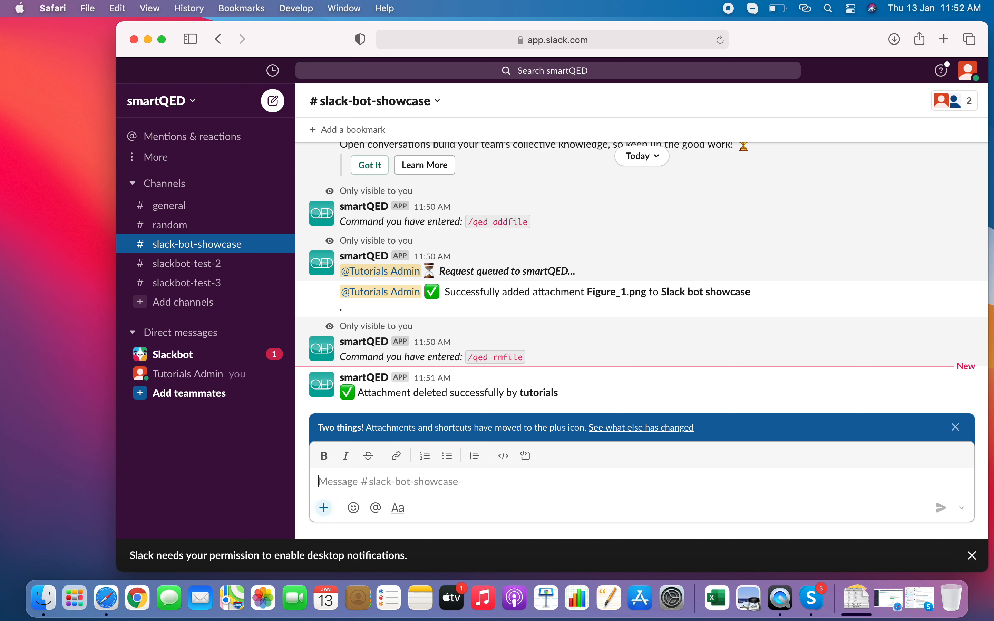
text(/qed)
key(Return)
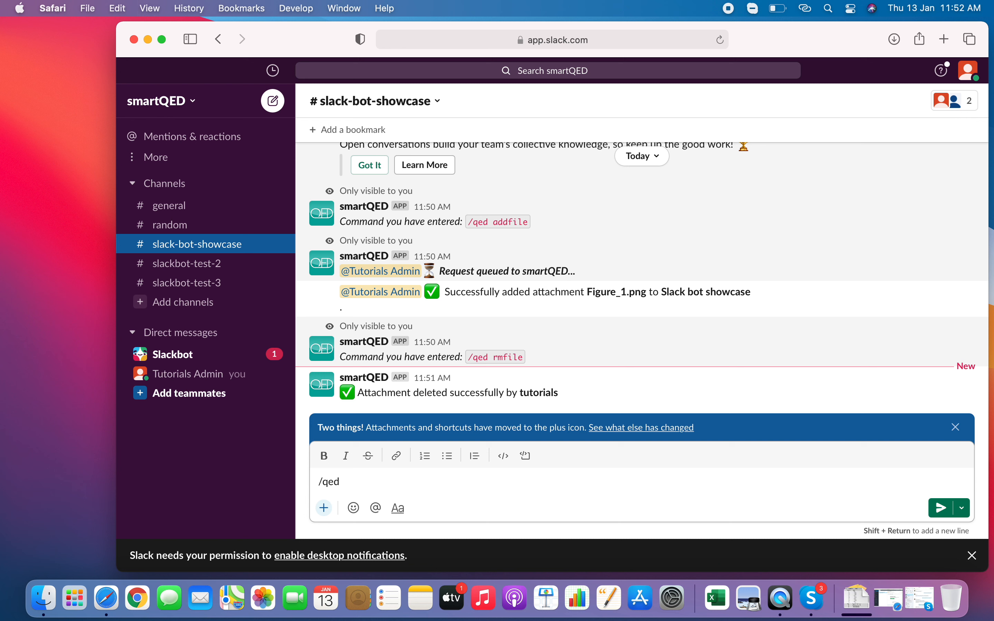
text(addnote)
key(Return)
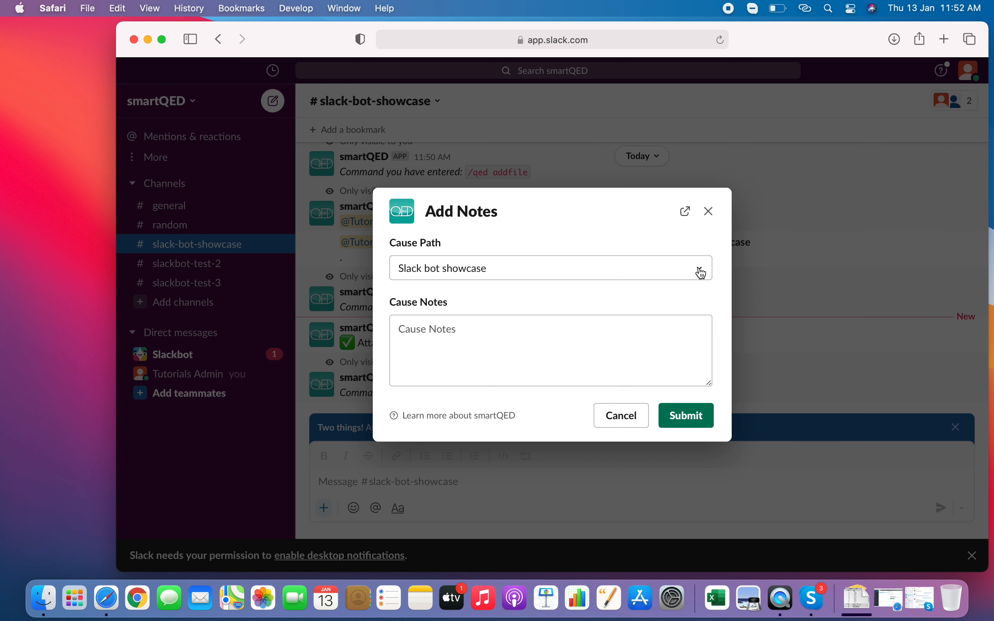
Submit the note "adding a note to app issue" with the cause path Slack bot showcase>Application issue.
click(702, 274)
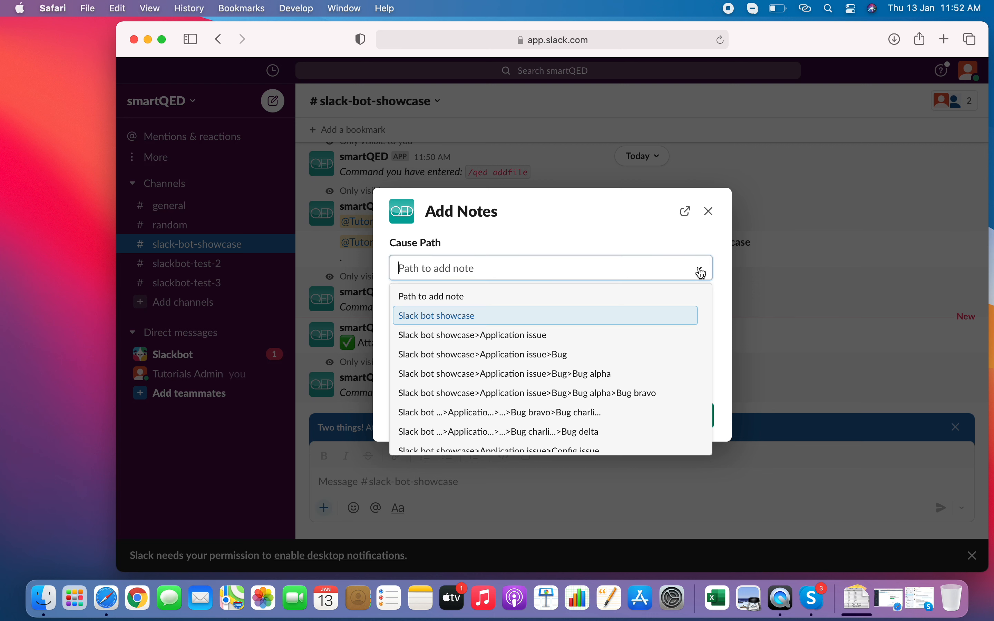
click(546, 336)
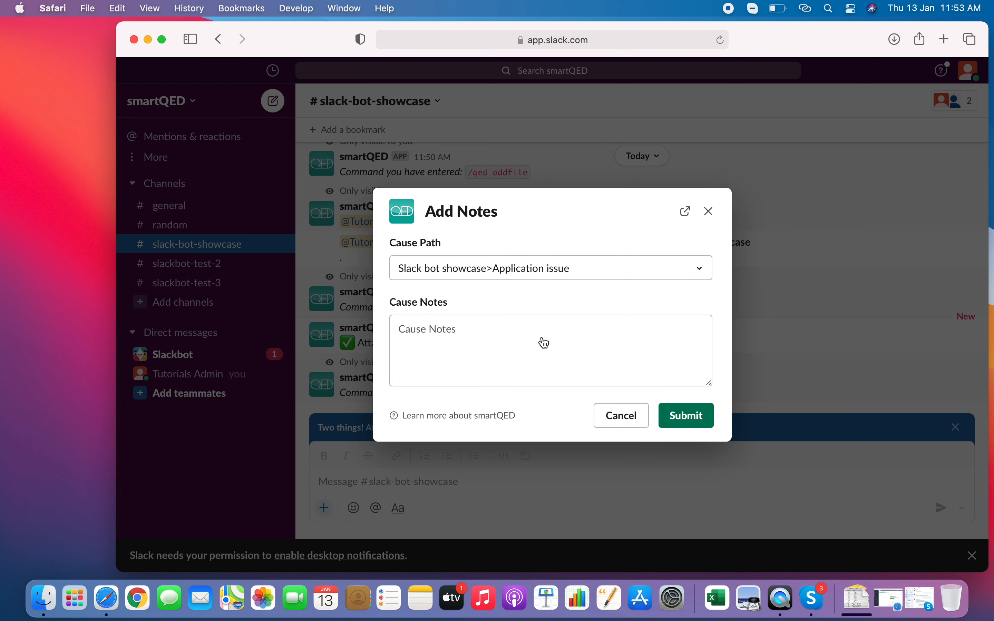
click(539, 331)
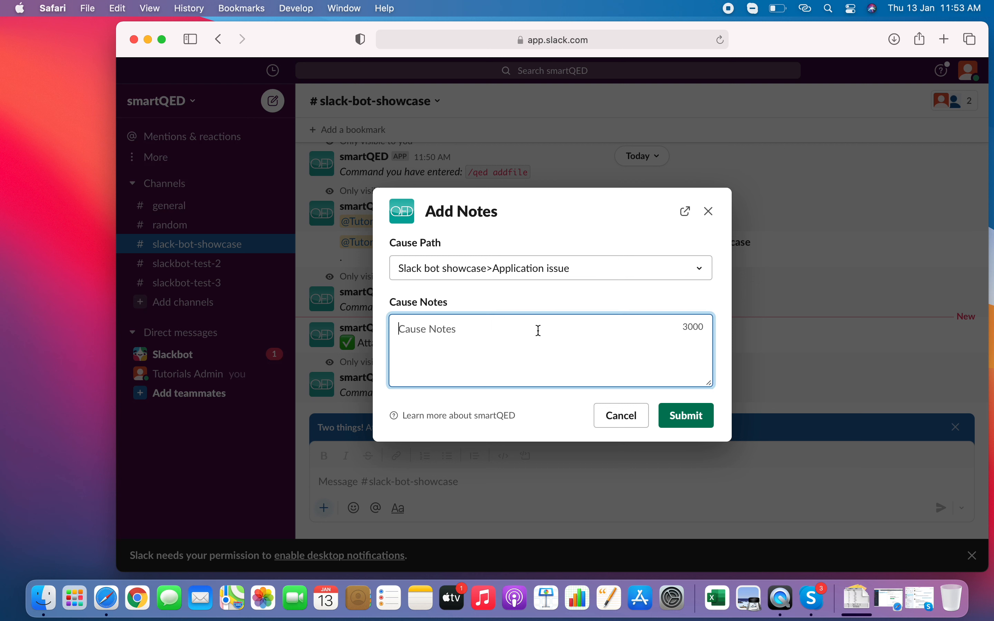
text(adding a note to )
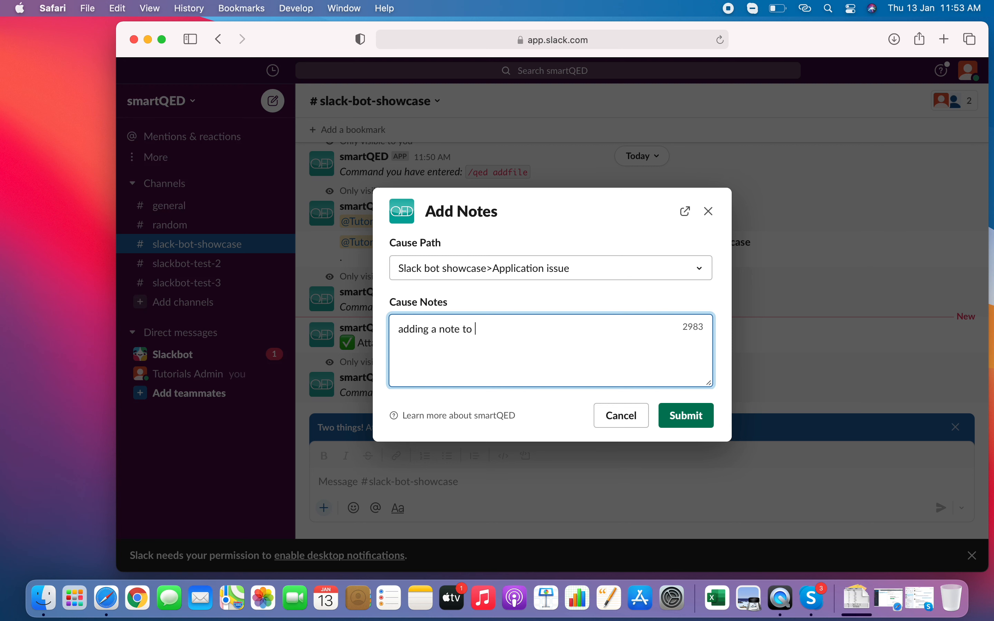
text(app issue)
click(691, 417)
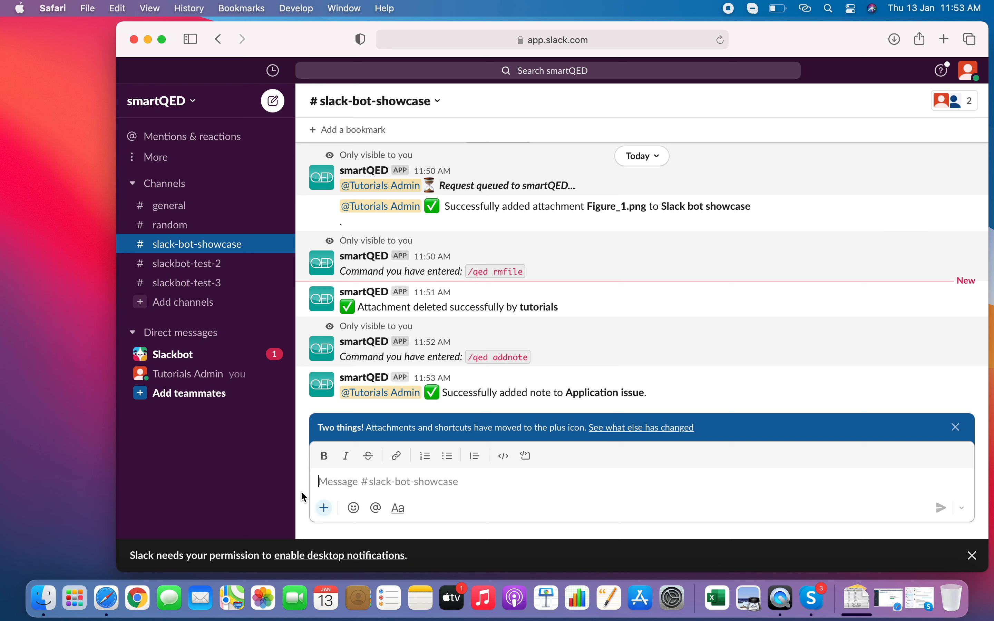
Run /qed rmnote and select the query cause under Slack bot showcase>Database issue.
text(/qed rm)
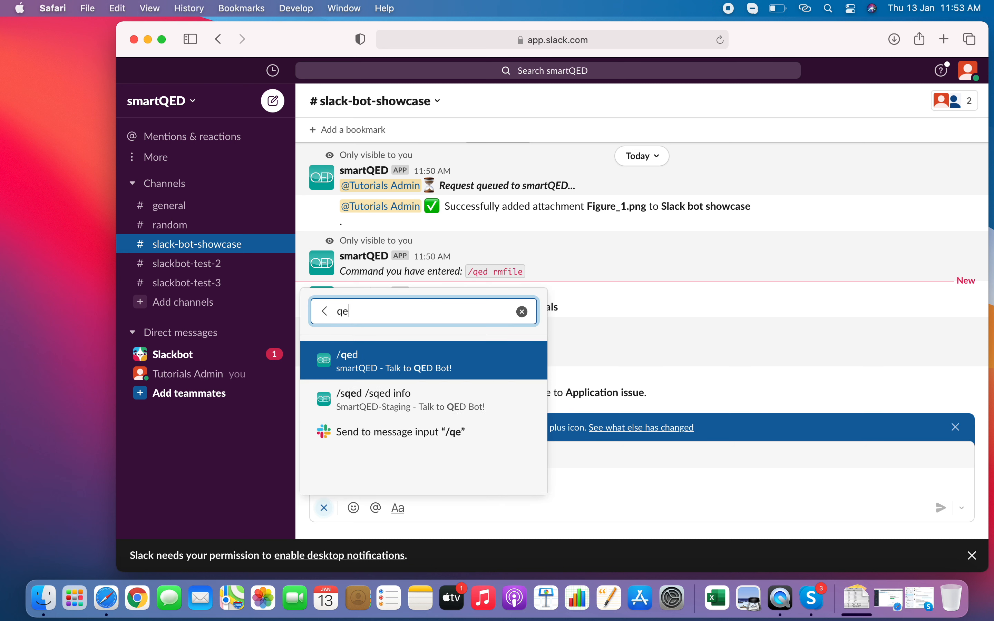
text(note)
key(Return)
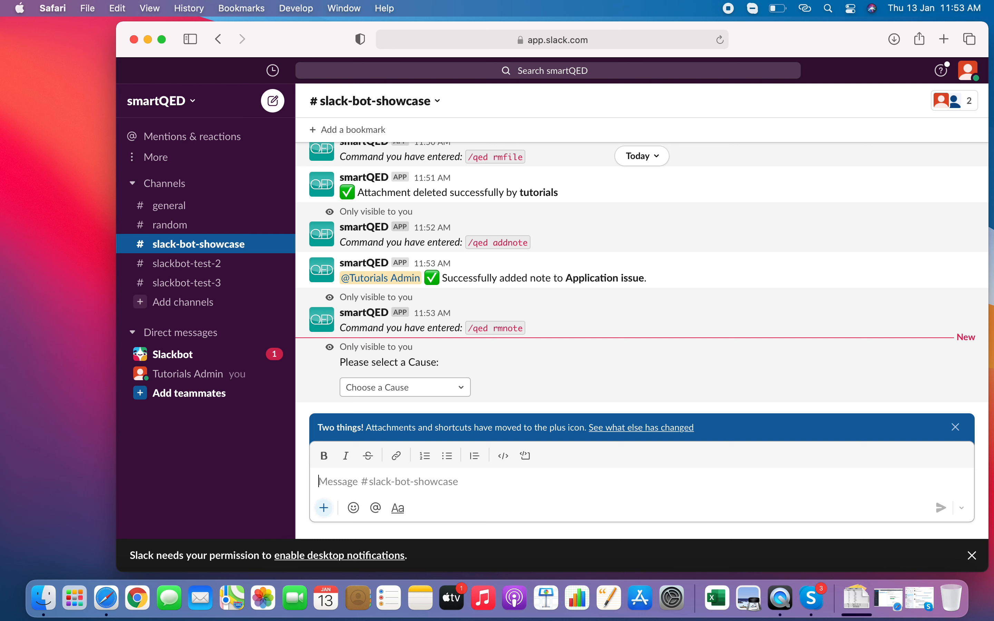
click(464, 393)
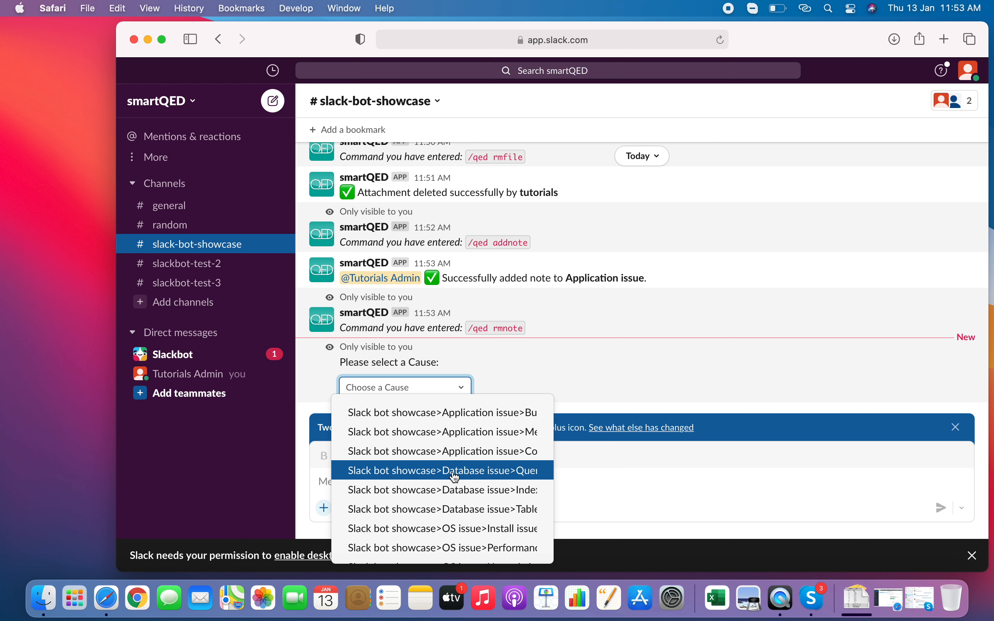
click(456, 475)
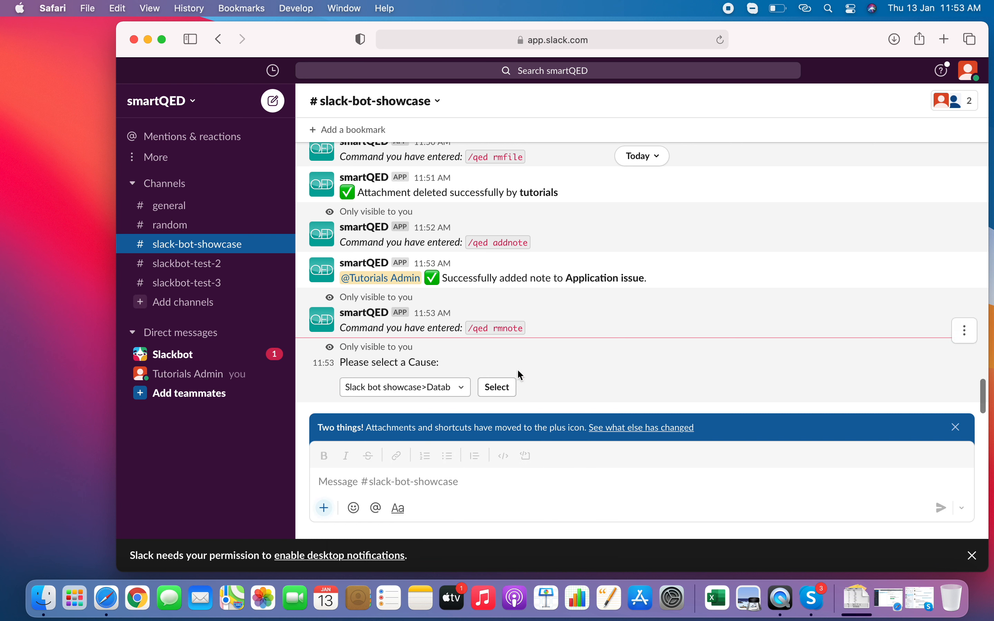
click(498, 388)
Delete the note "No problems here. Normal operations." from the selected cause.
click(464, 393)
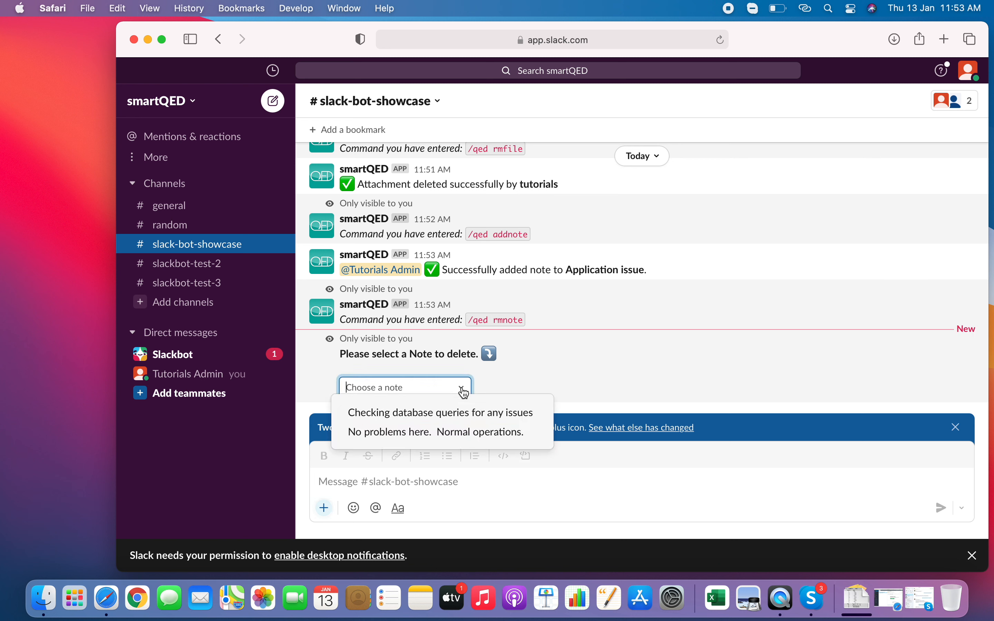
click(445, 432)
click(506, 392)
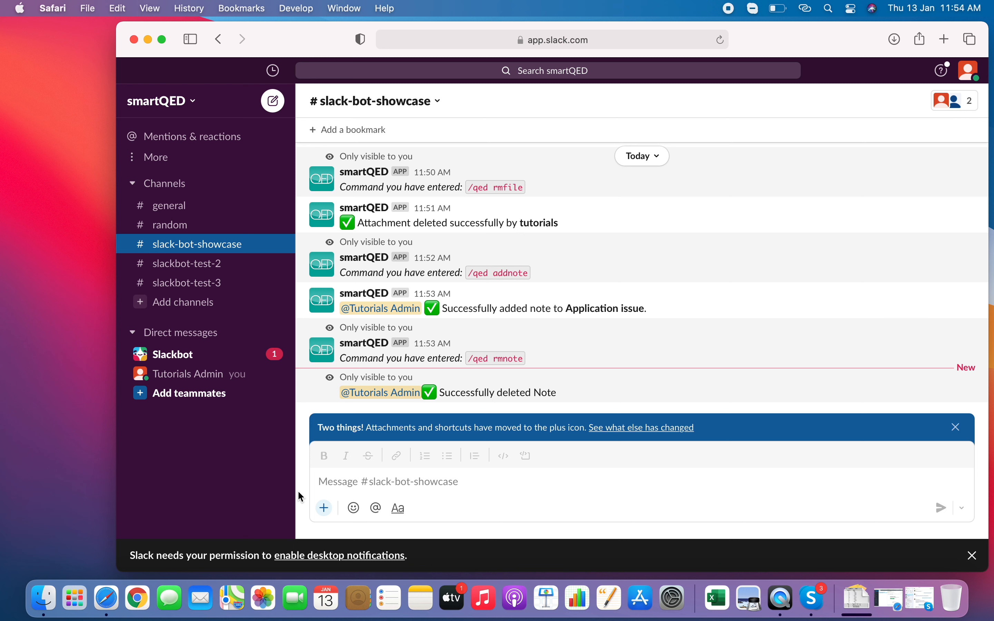
Upload the image Figure 5.png from the computer and send it to the slack-bot-showcase channel.
click(388, 485)
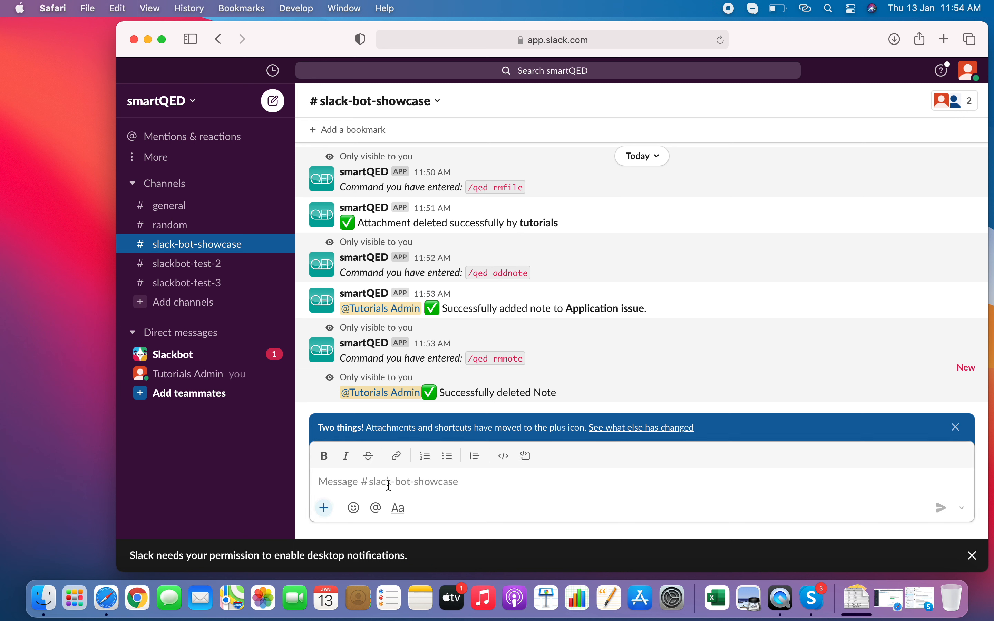
click(326, 509)
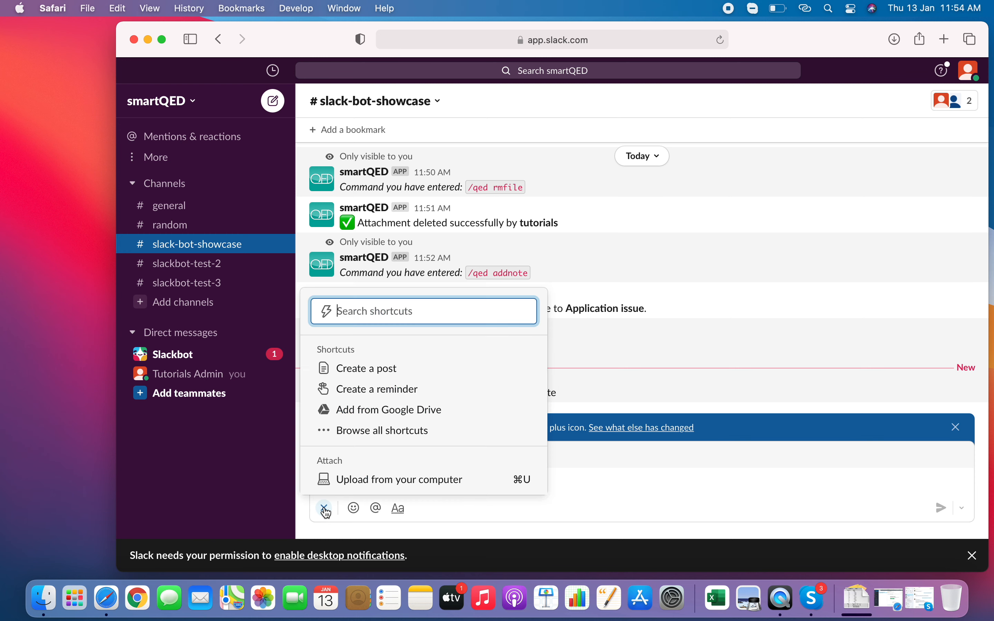
click(381, 480)
double_click(427, 274)
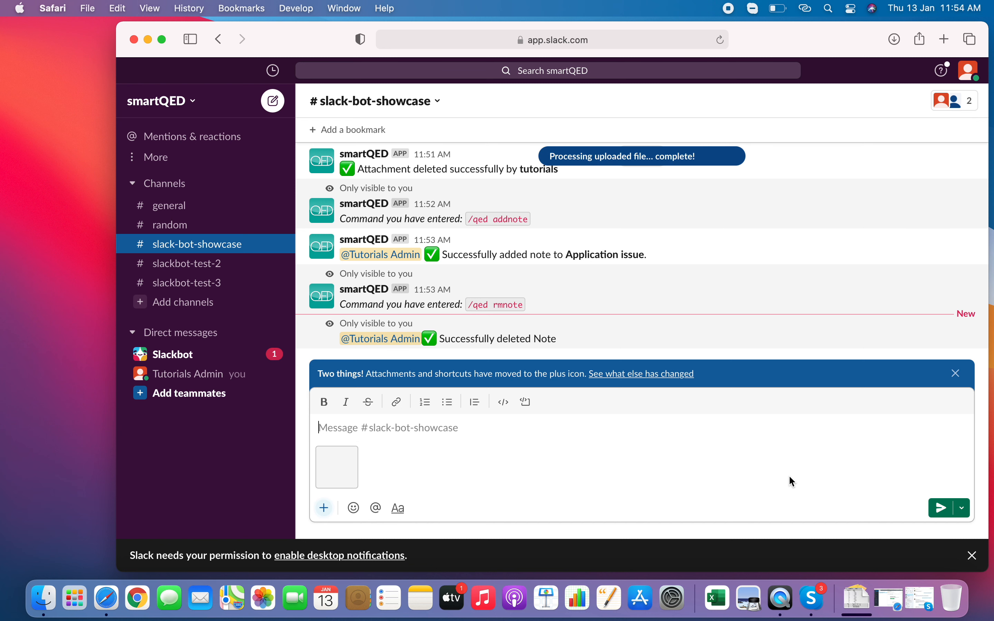
click(942, 509)
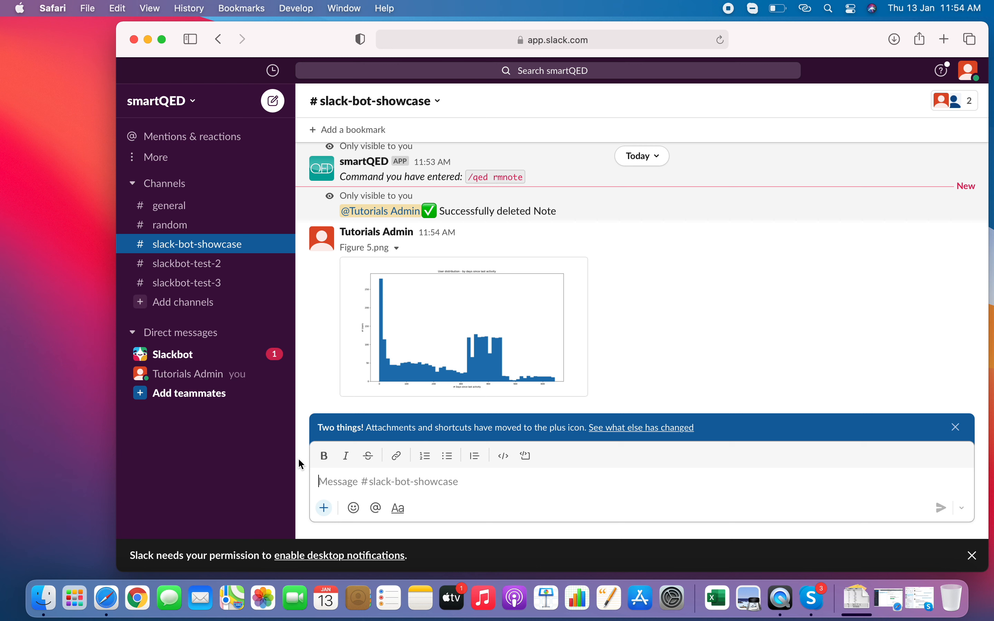
Run /qed addfile and submit Figure_5.png as an attachment to the path Slack bot showcase>Database issue.
text(/qed addfile)
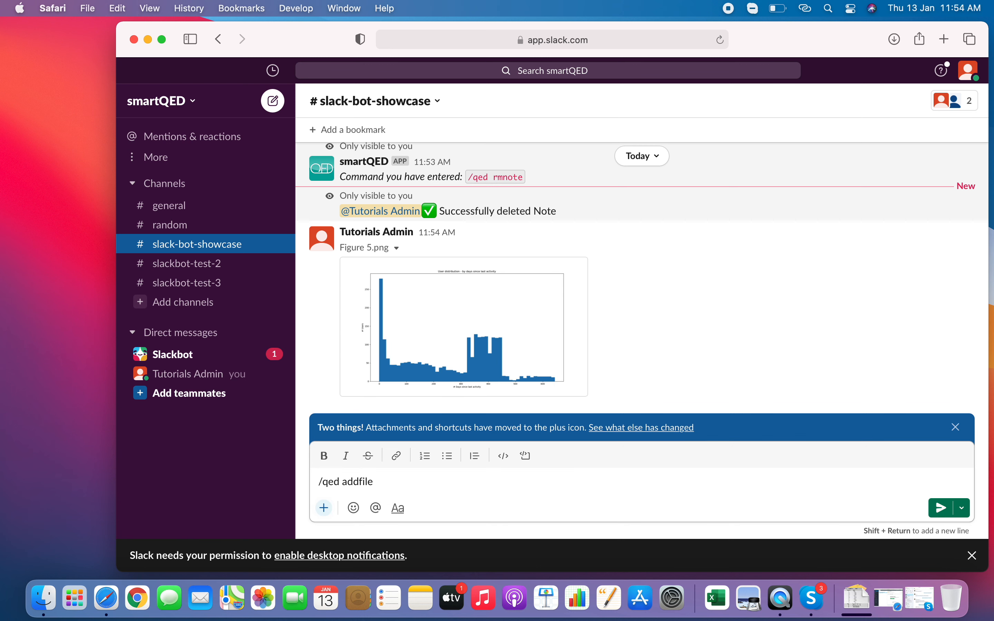
key(Return)
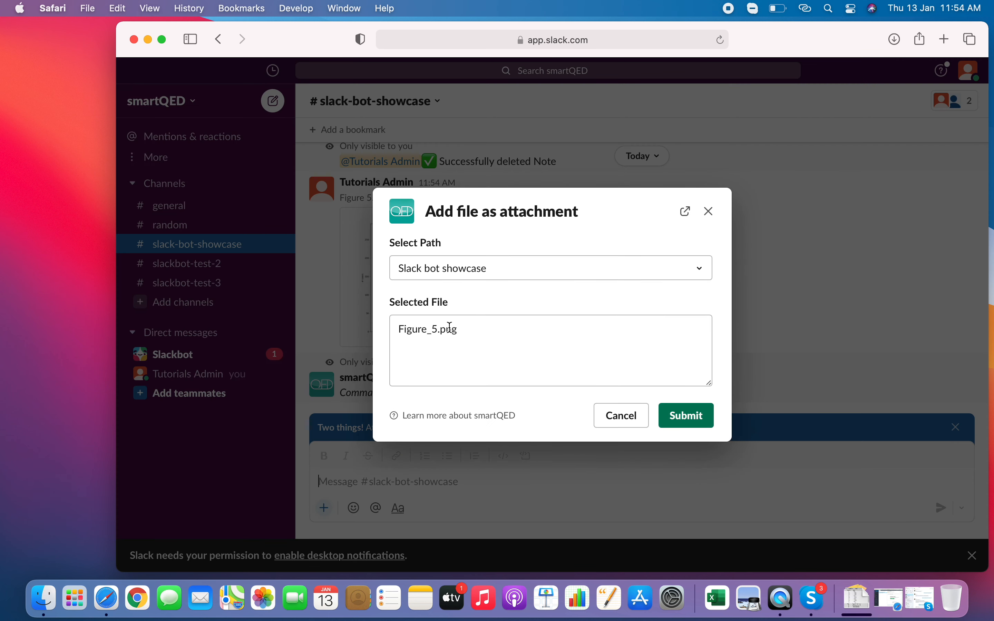
click(650, 276)
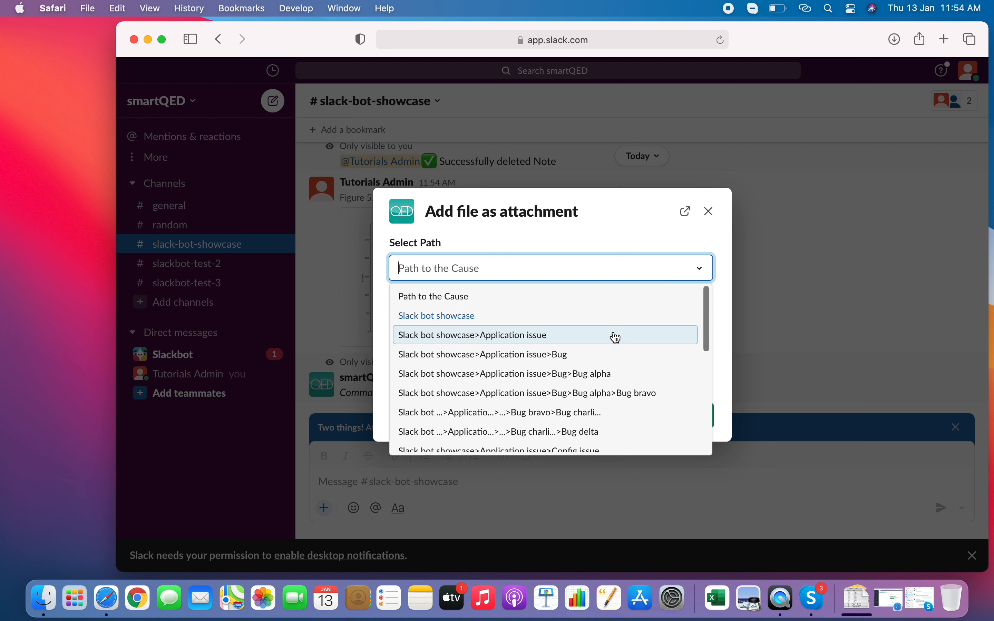
key(Down)
key(Down)
key(Down)
key(Down)
key(Down)
key(Down)
key(Down)
key(Down)
key(Down)
key(Down)
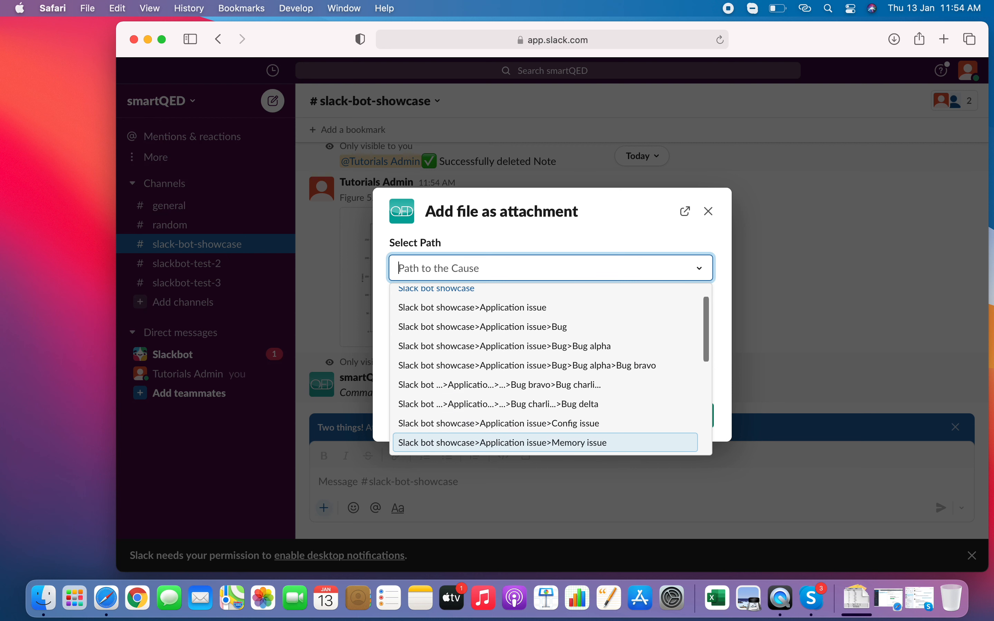
key(Down)
click(508, 388)
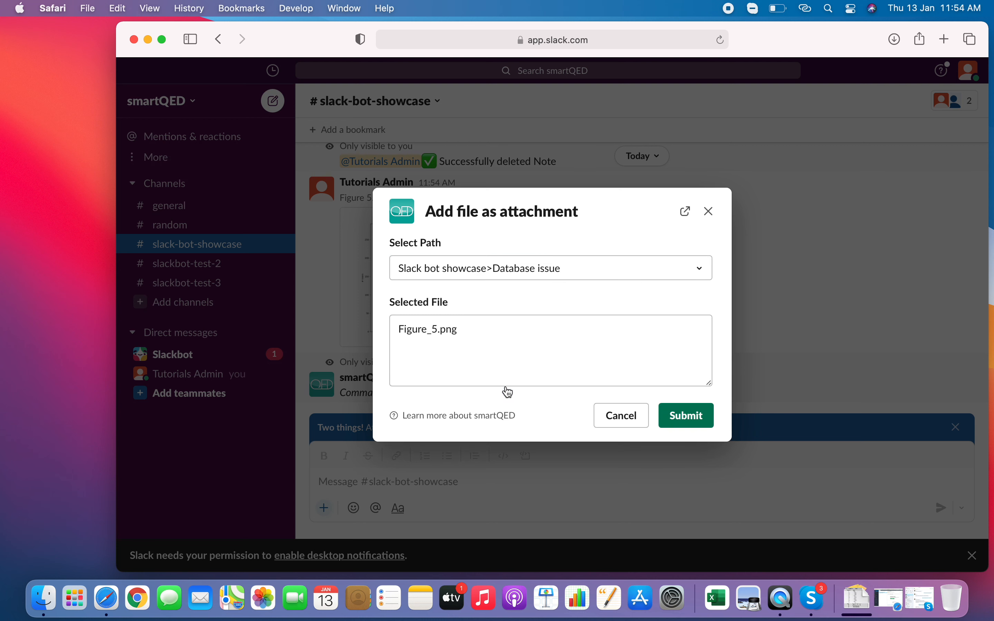
click(700, 418)
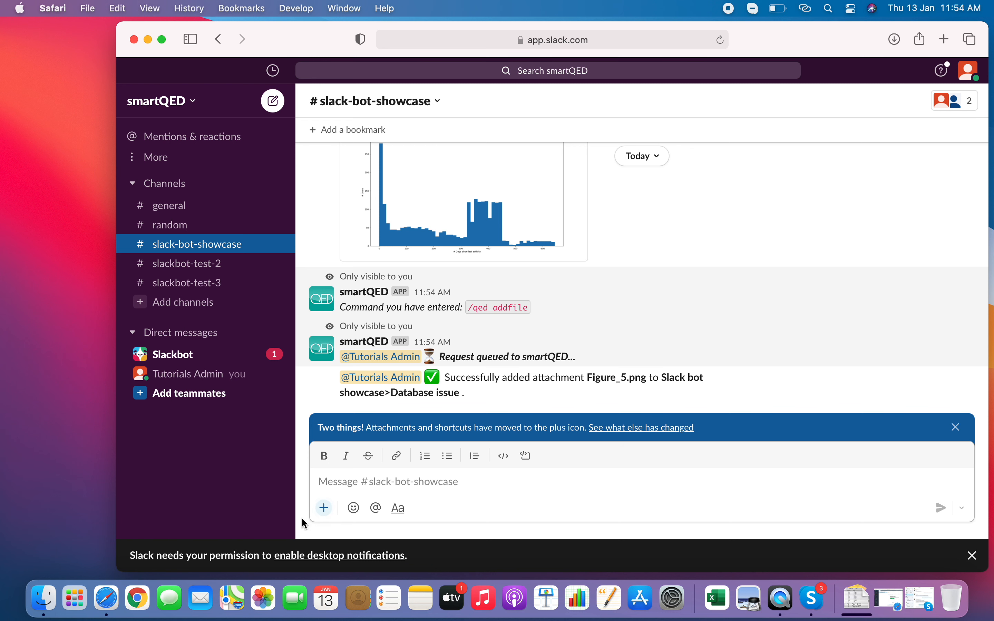
Run /qed rmfile and select the memory cause under Slack bot showcase>Application issue.
text(/qed )
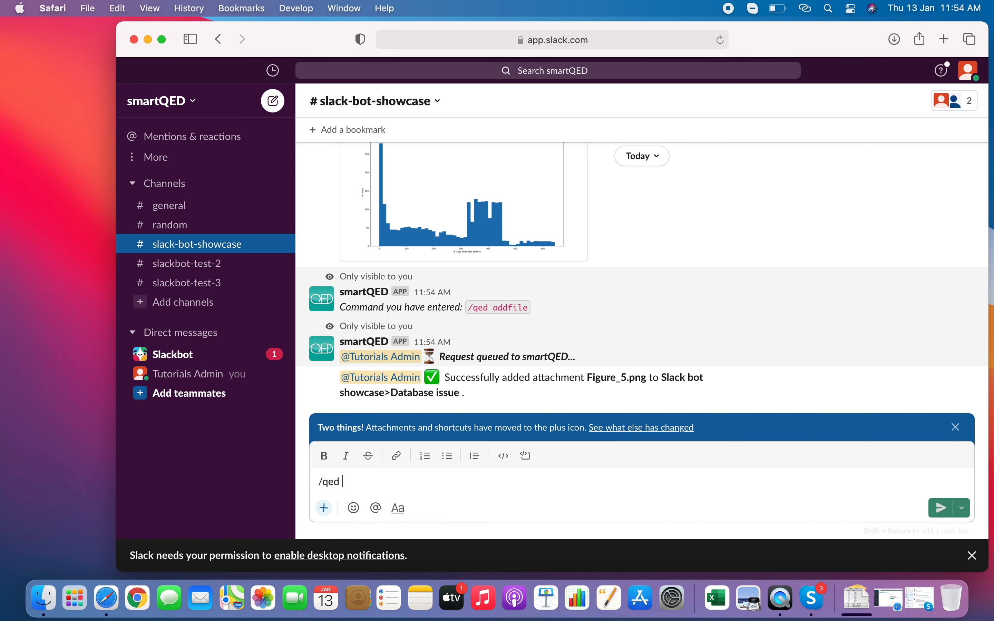
text(rmfile)
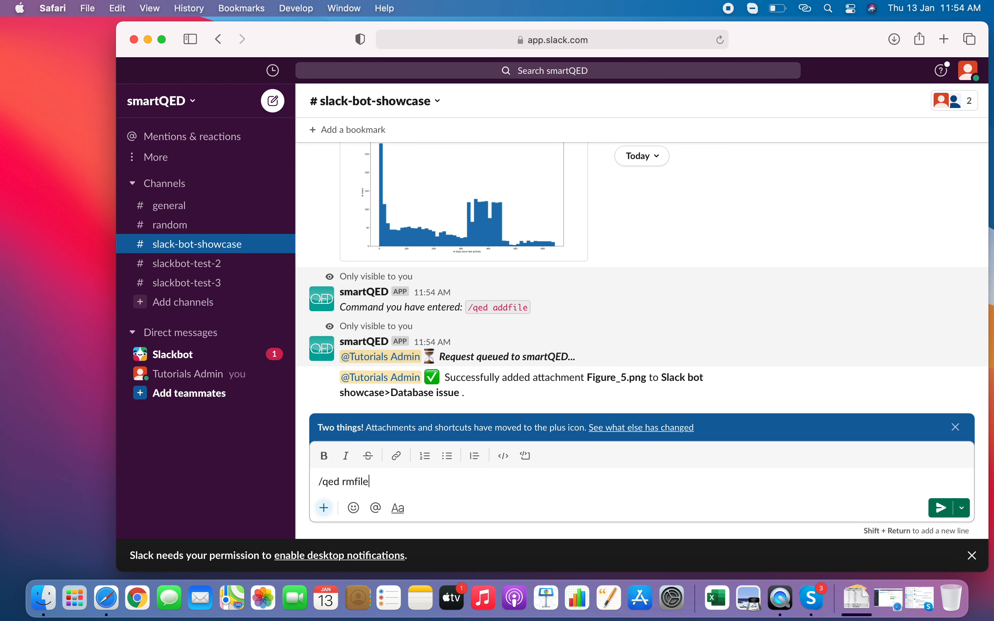
key(Return)
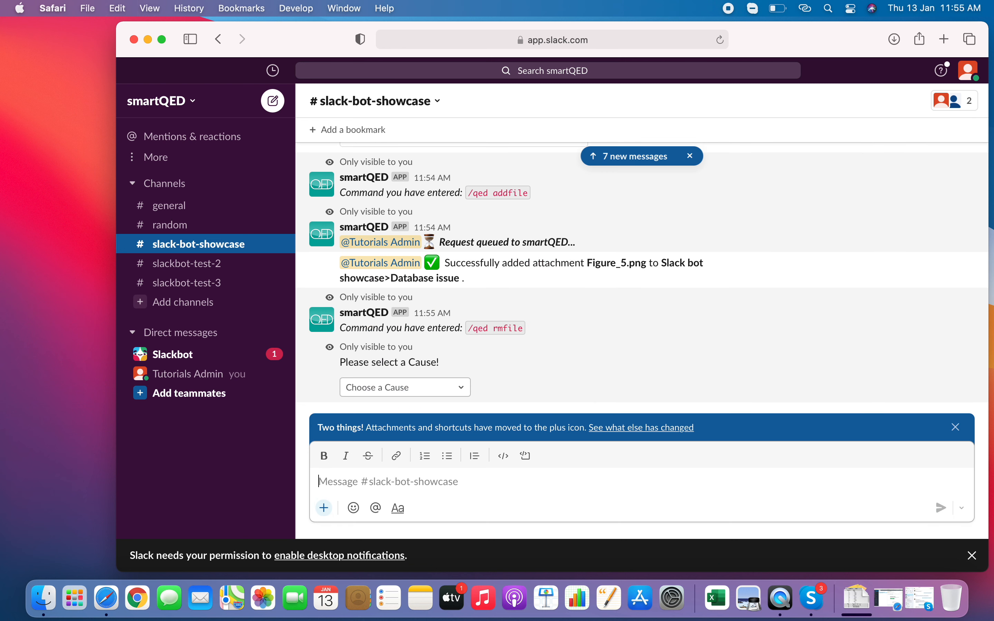
click(463, 389)
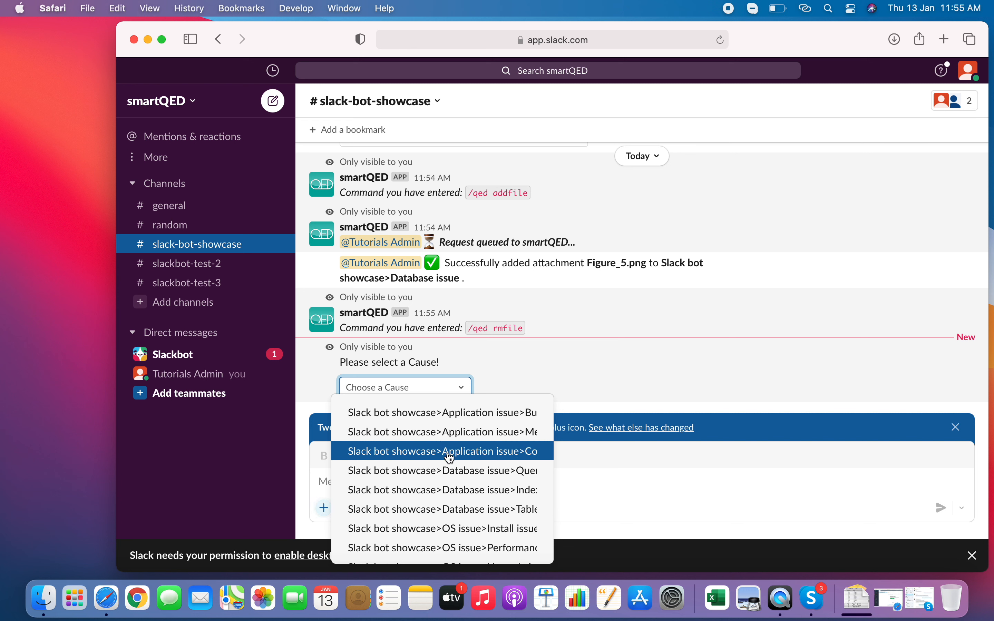
click(449, 432)
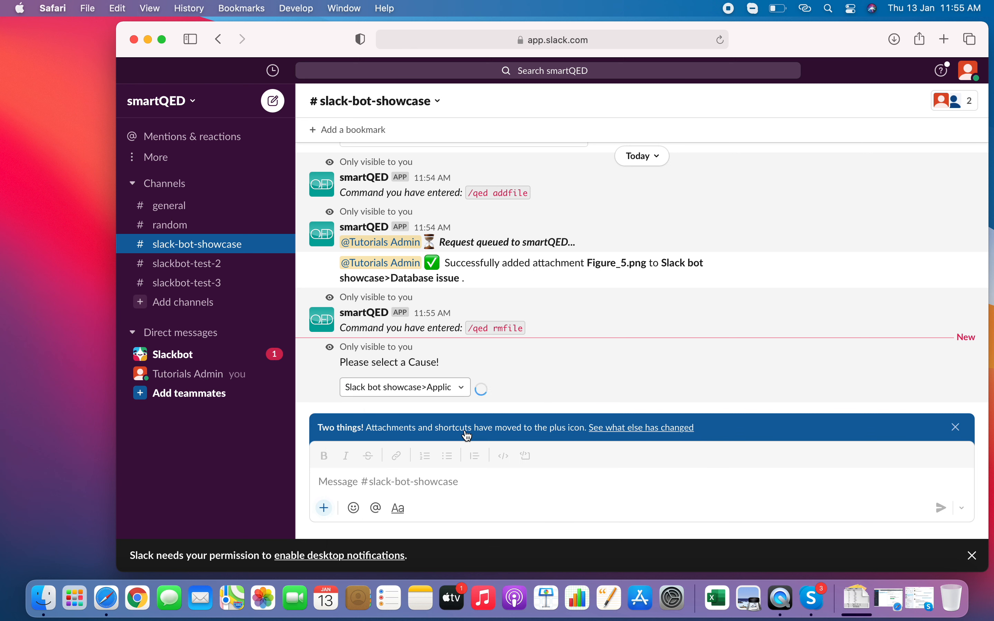
click(494, 395)
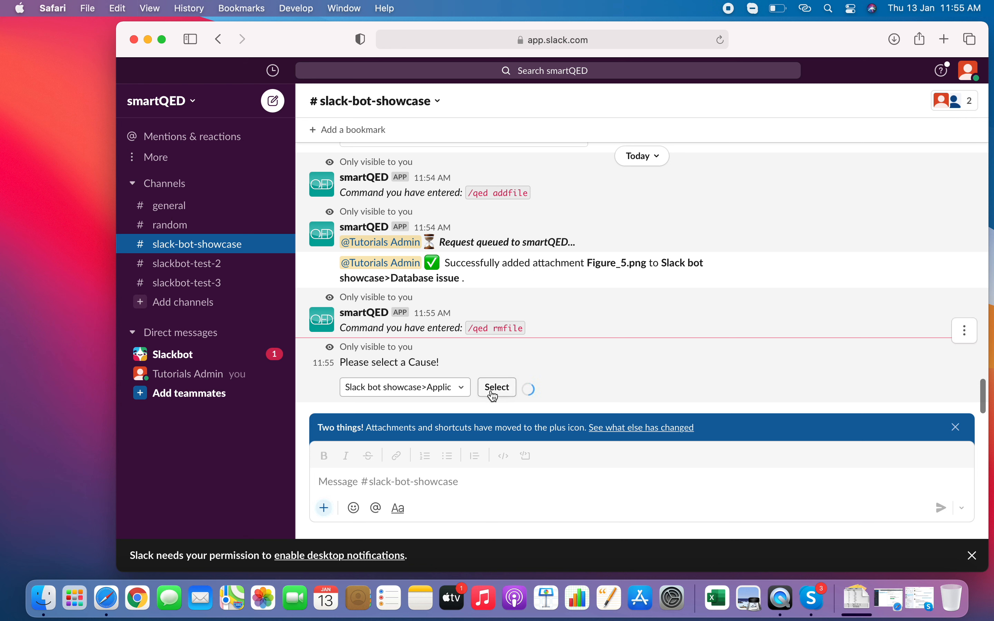
Delete the attachment Figure 3.png from the selected cause.
click(461, 392)
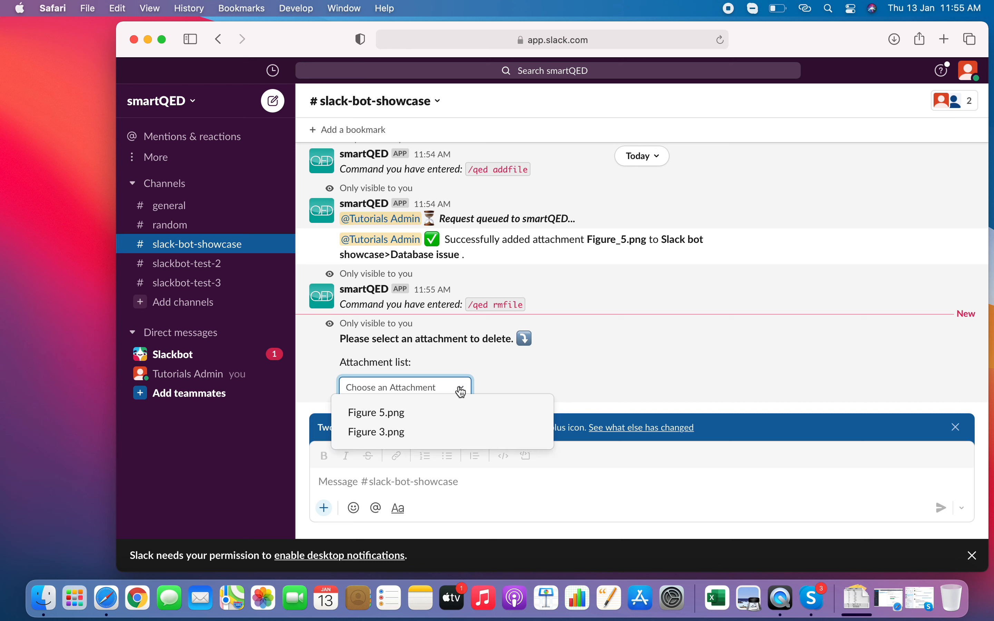
click(391, 438)
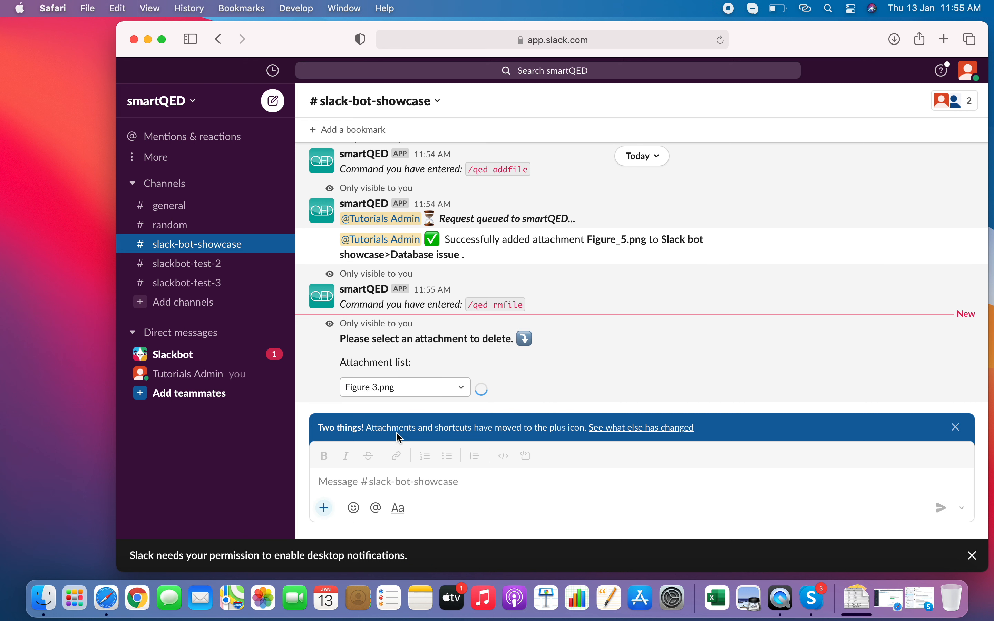
click(506, 393)
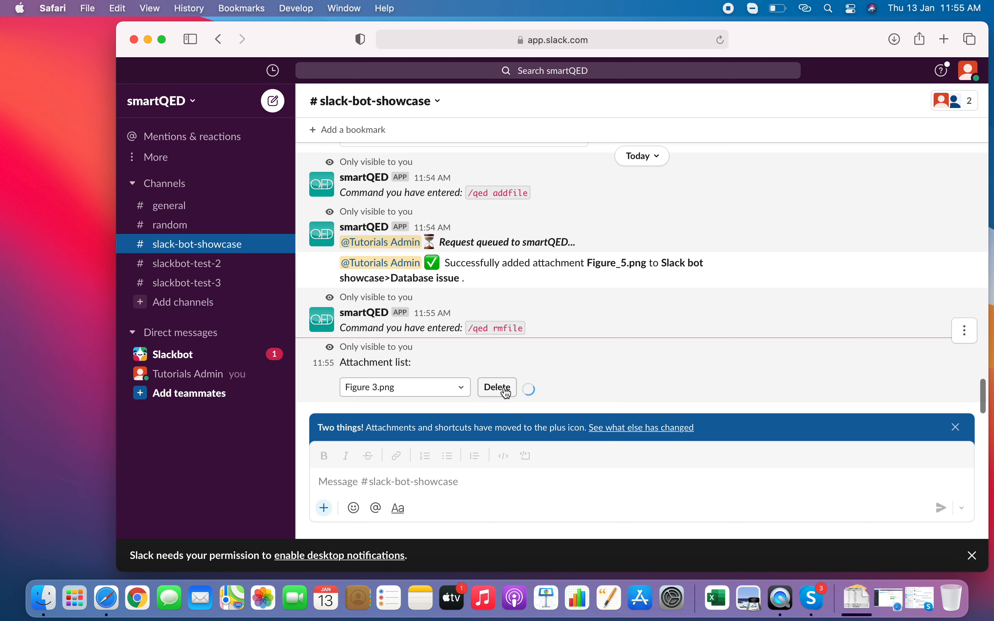